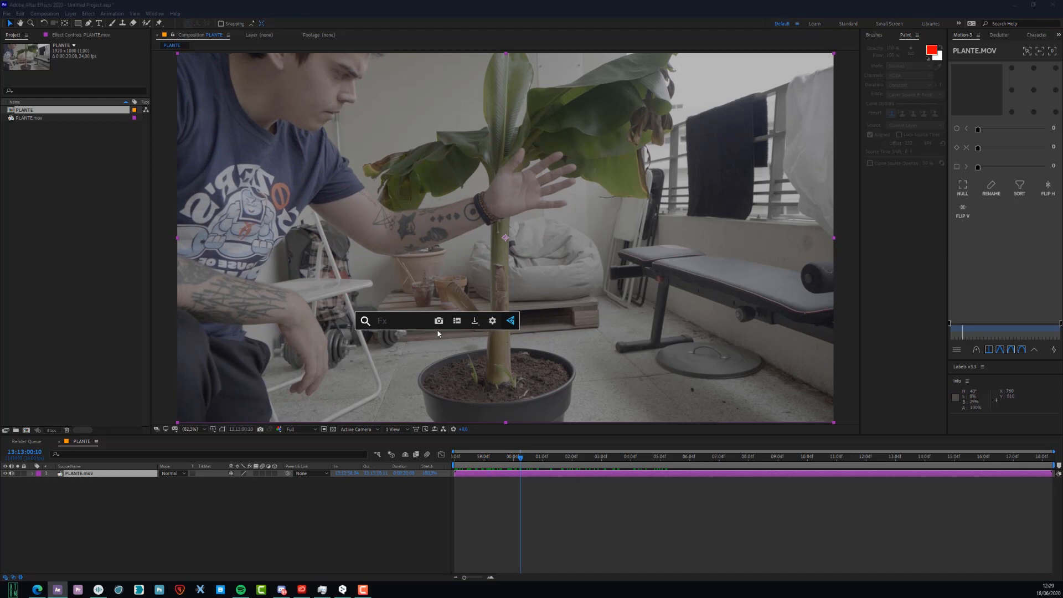
Find the Slit-scan effect by searching for "slit" and apply it to the PLANTE.mov layer
text(slit)
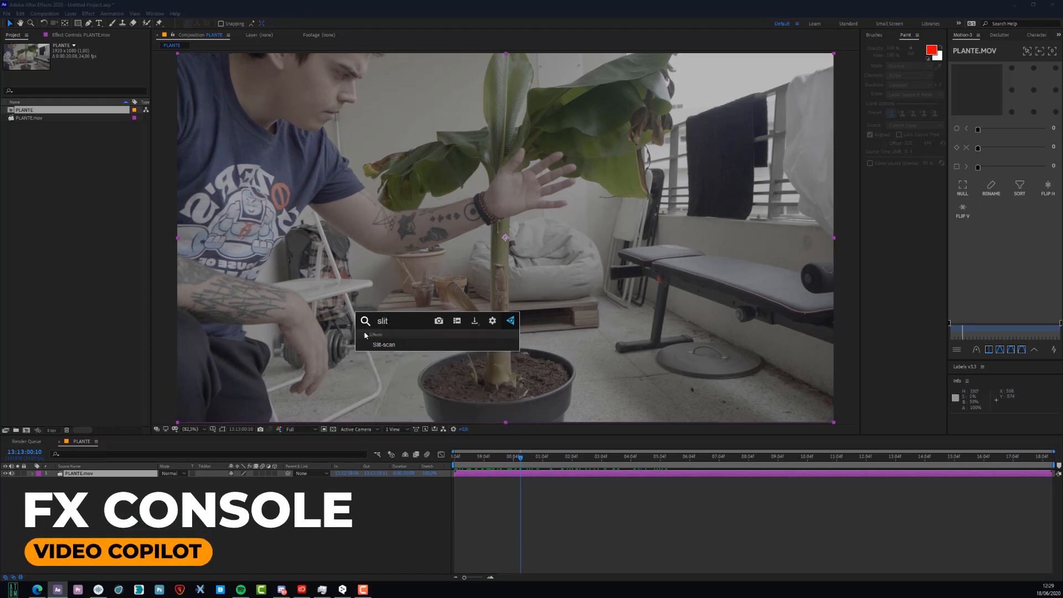
click(388, 346)
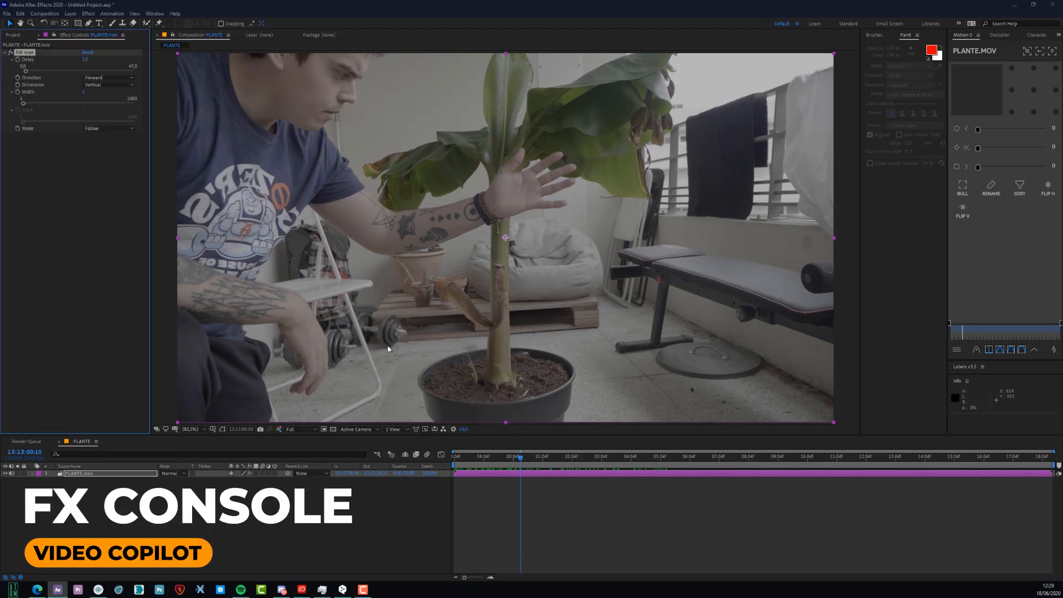
scroll(484, 257, up, 3)
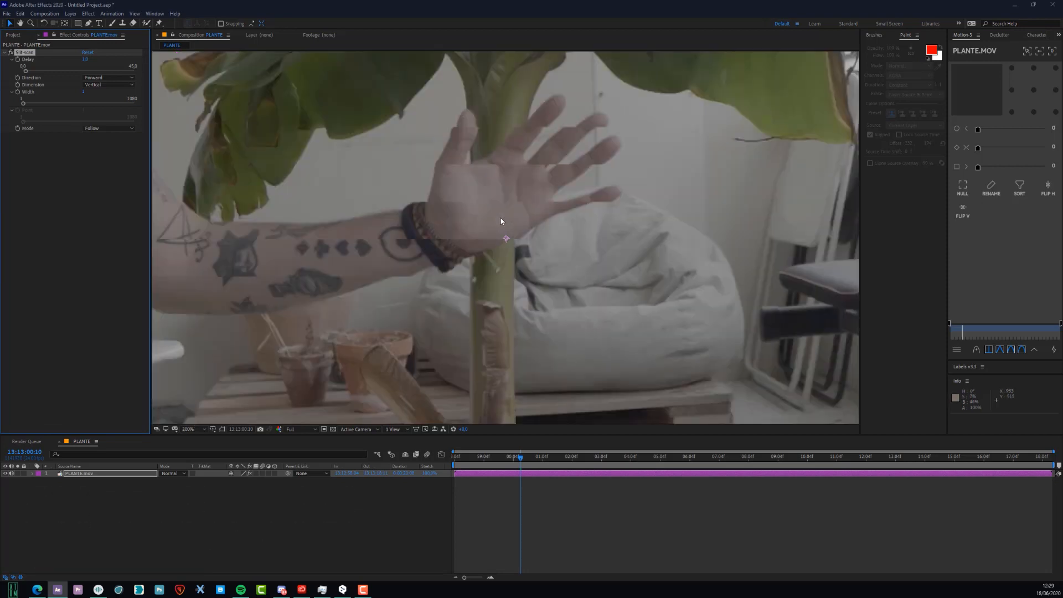
scroll(491, 294, down, 2)
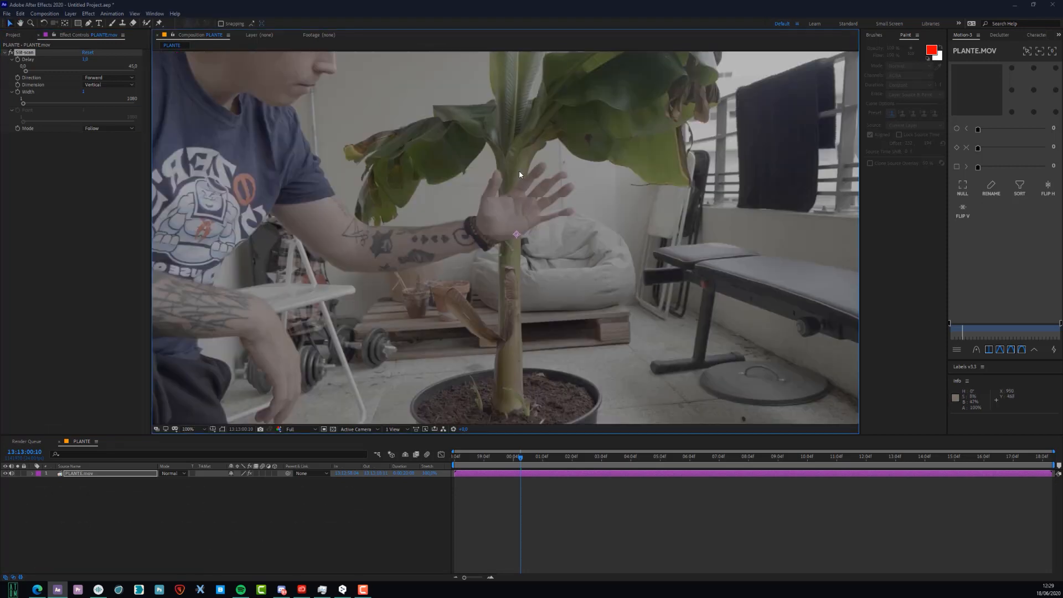
Set the Slit-scan Mode to Copy paste and compare the frame with the effect off and on
click(97, 128)
click(98, 151)
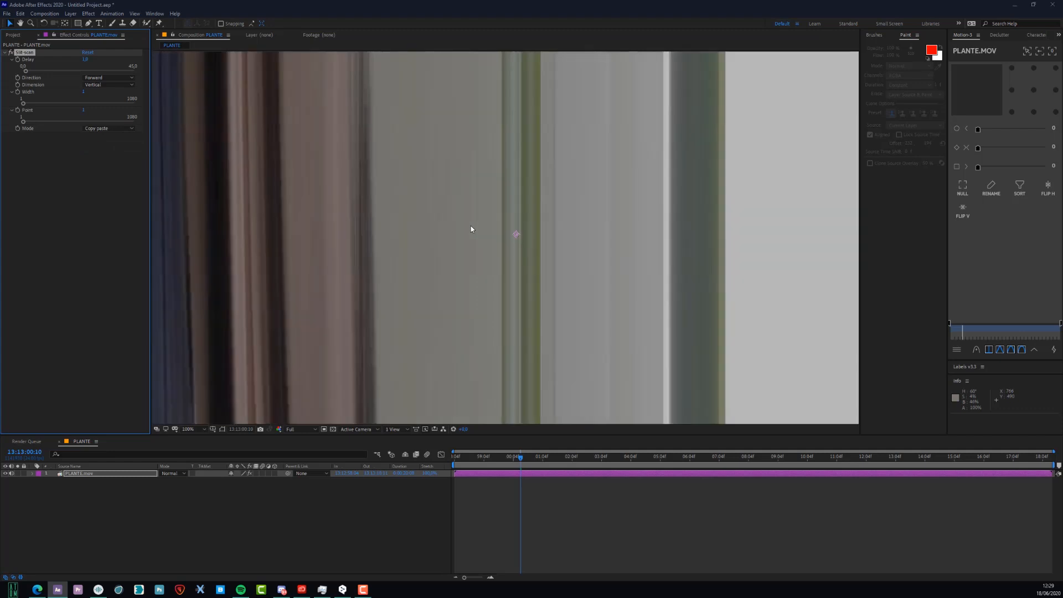
key(comma)
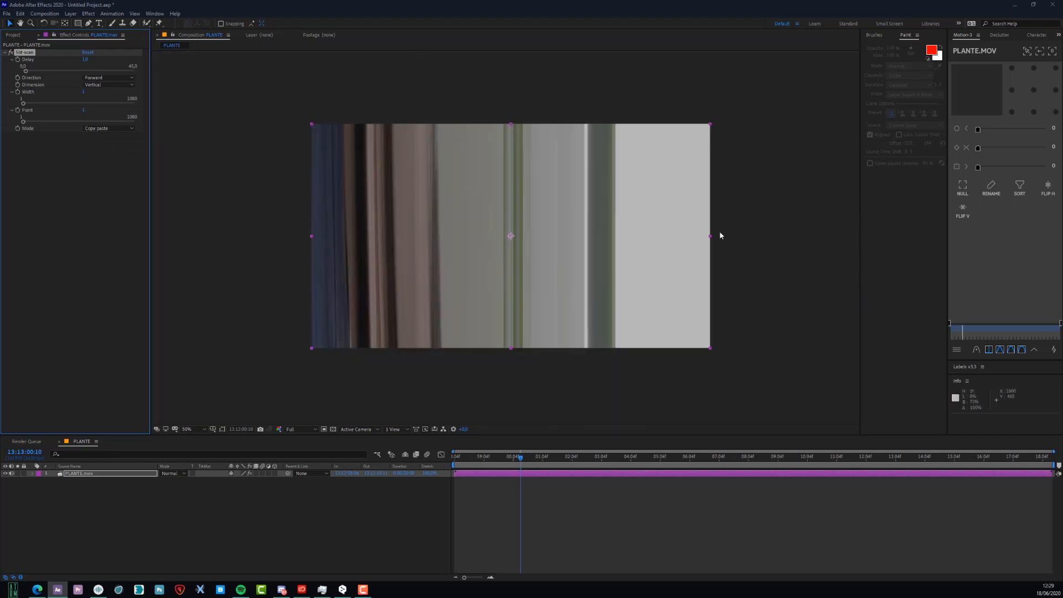
click(11, 54)
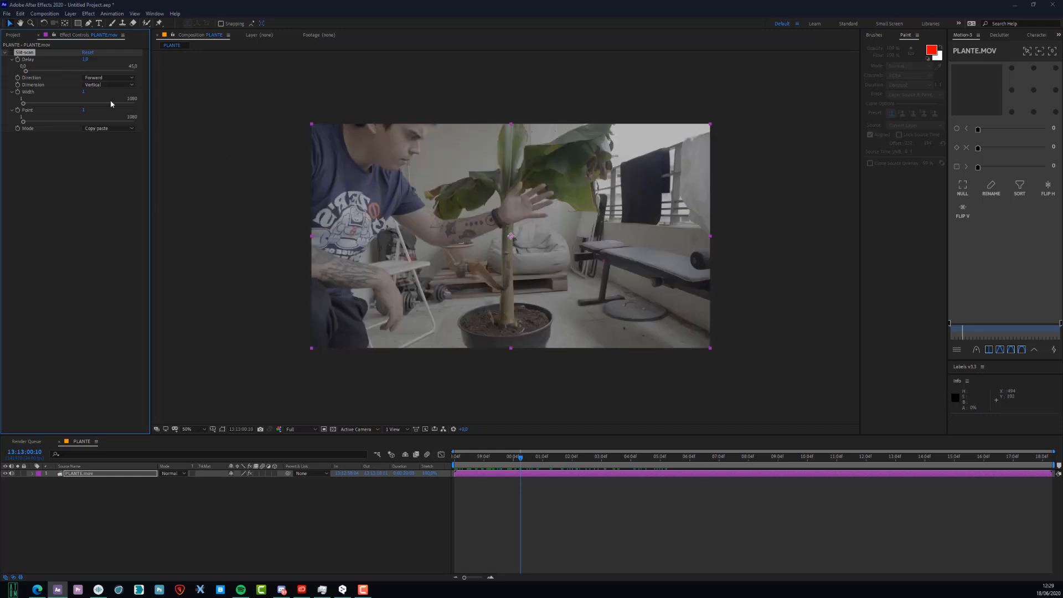
click(11, 52)
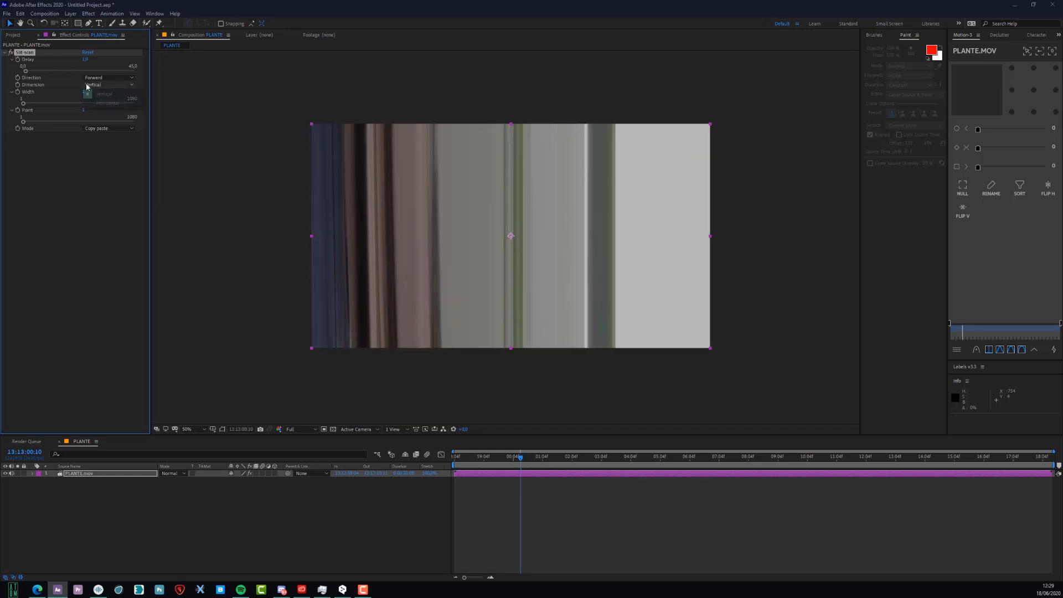
Set the Slit-scan Dimension to Horizontal and move its Point to the plant's trunk, roughly halfway across the frame
click(88, 85)
click(117, 104)
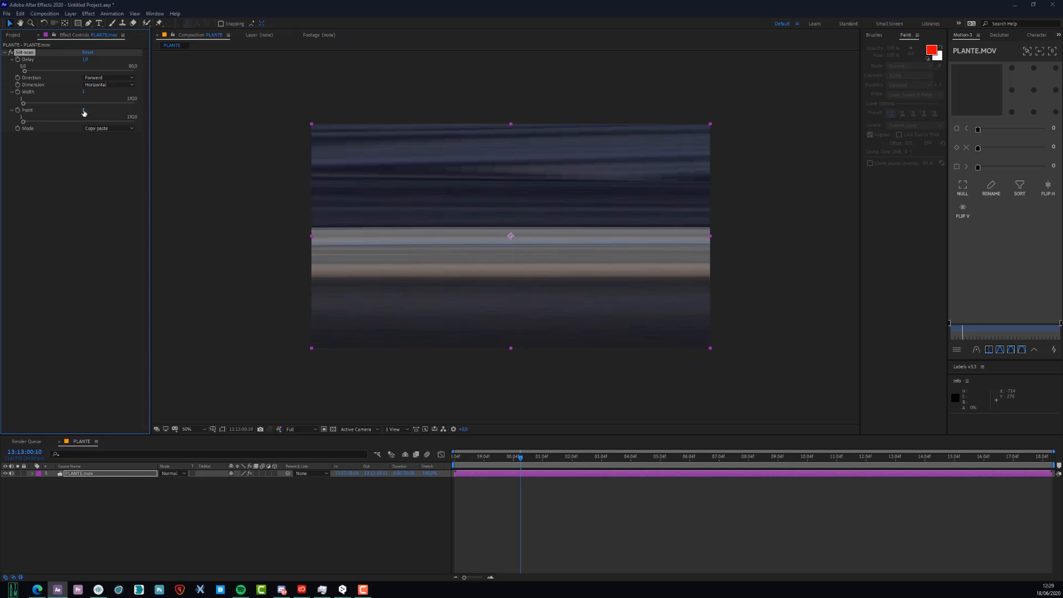
drag(99, 110, 125, 113)
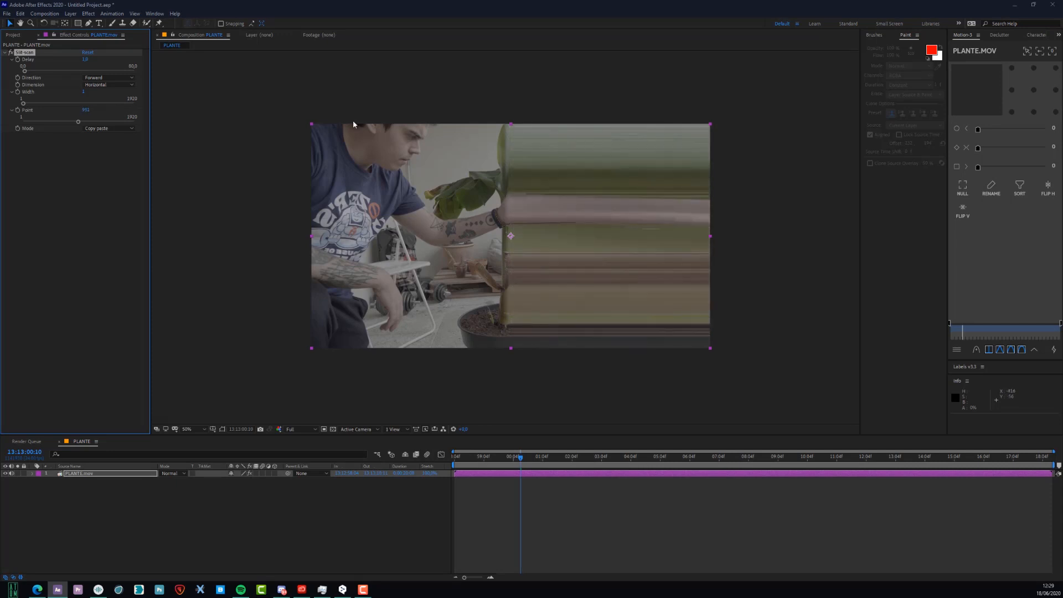
scroll(513, 150, up, 2)
drag(505, 180, 484, 360)
drag(527, 157, 527, 253)
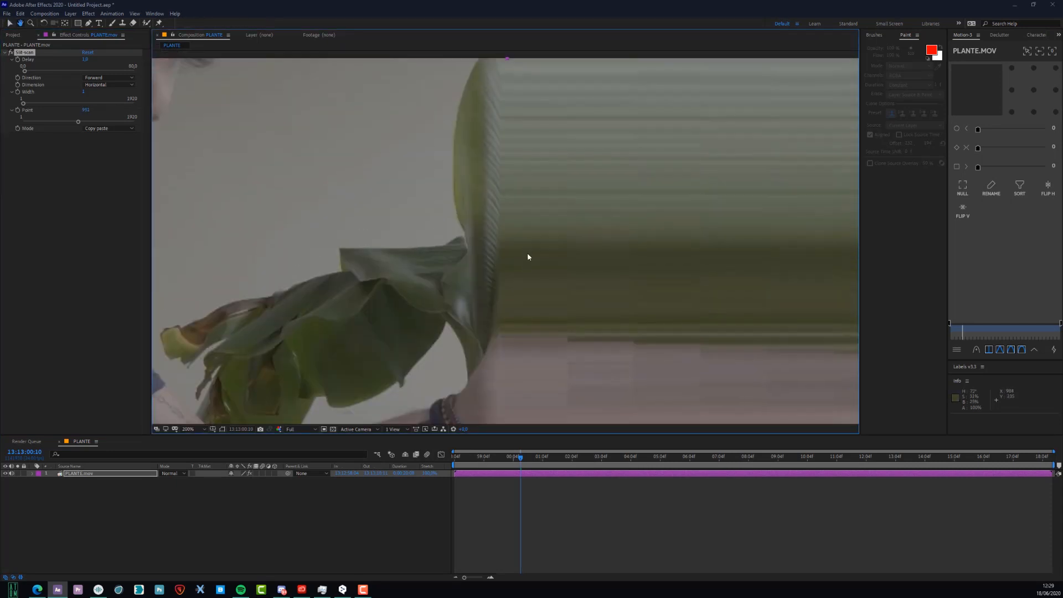
scroll(505, 235, up, 1)
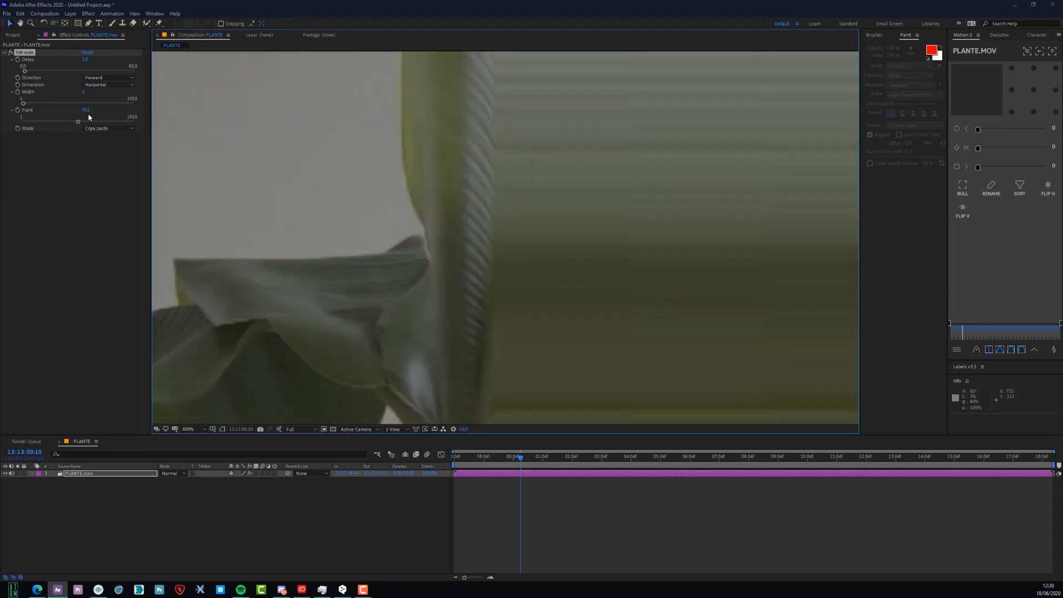
scroll(288, 157, down, 3)
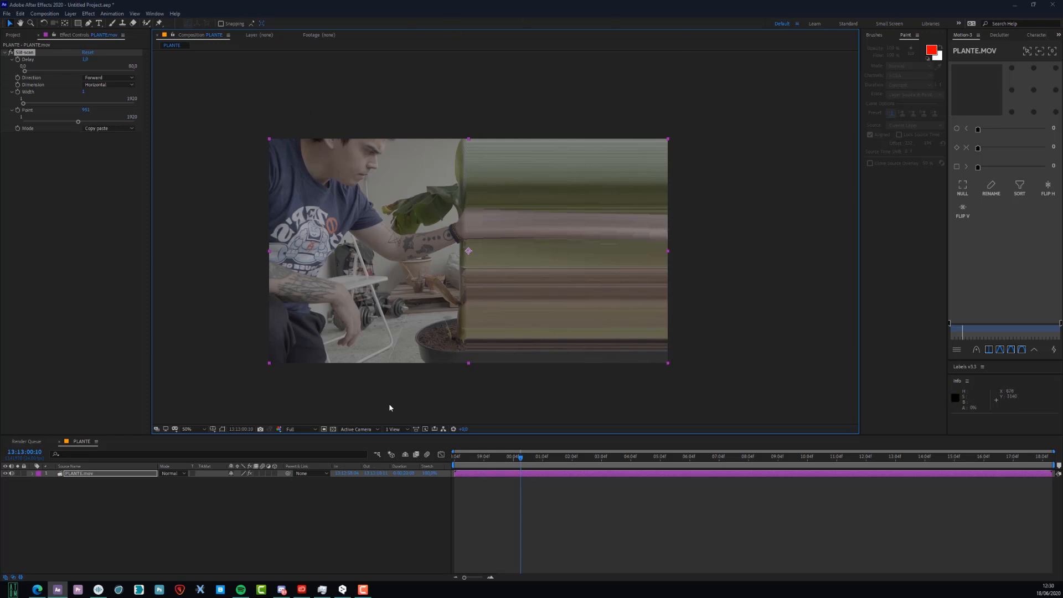
Show the rulers and, with Slit-scan turned off, place a vertical guide along the plant's trunk at about 944 px
click(213, 430)
click(238, 479)
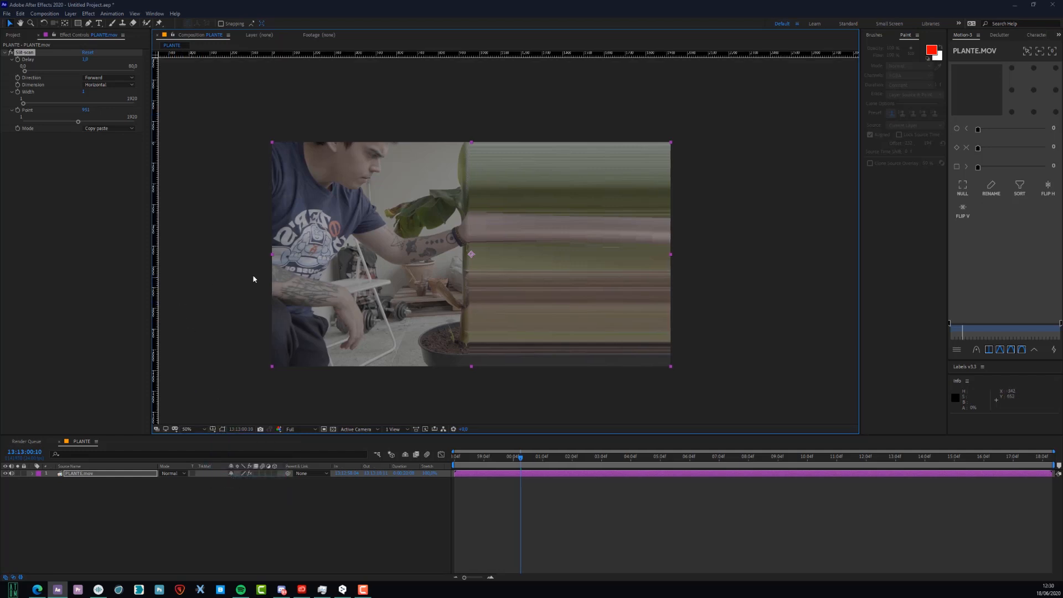
click(10, 52)
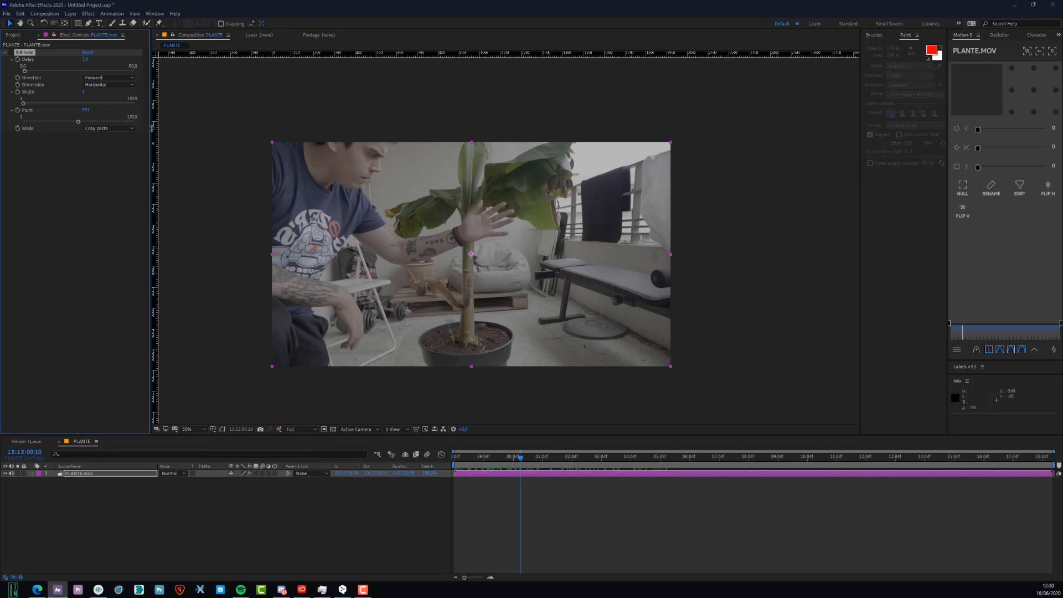
drag(156, 249, 470, 254)
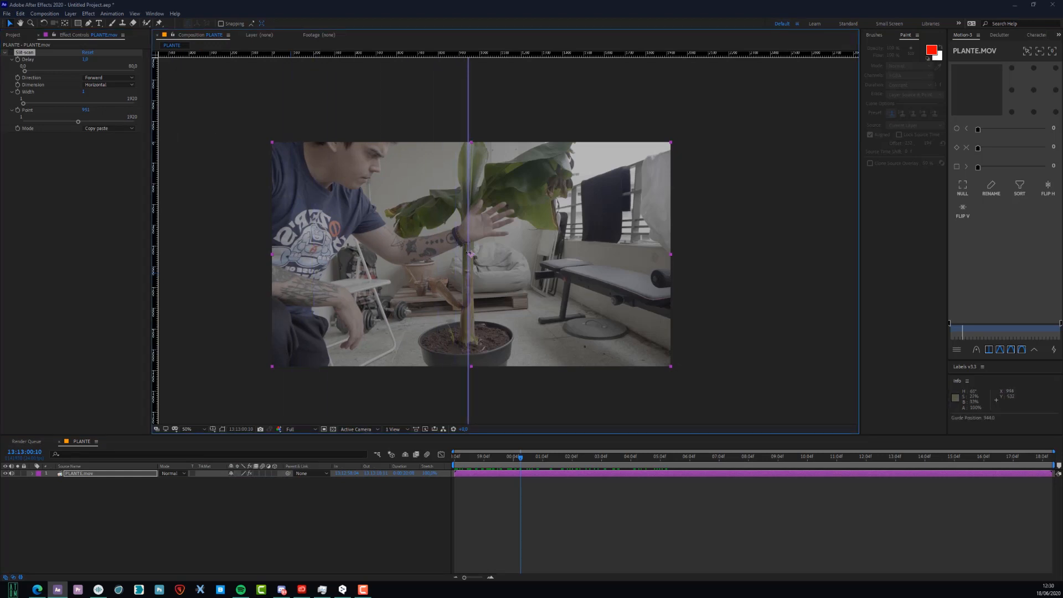
scroll(470, 255, up, 3)
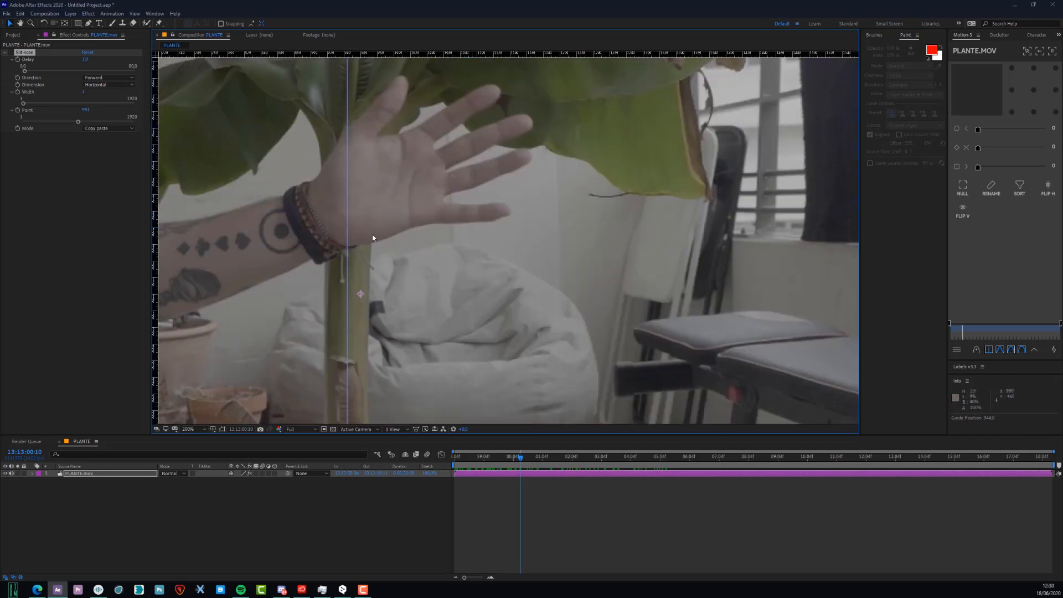
right_click(346, 299)
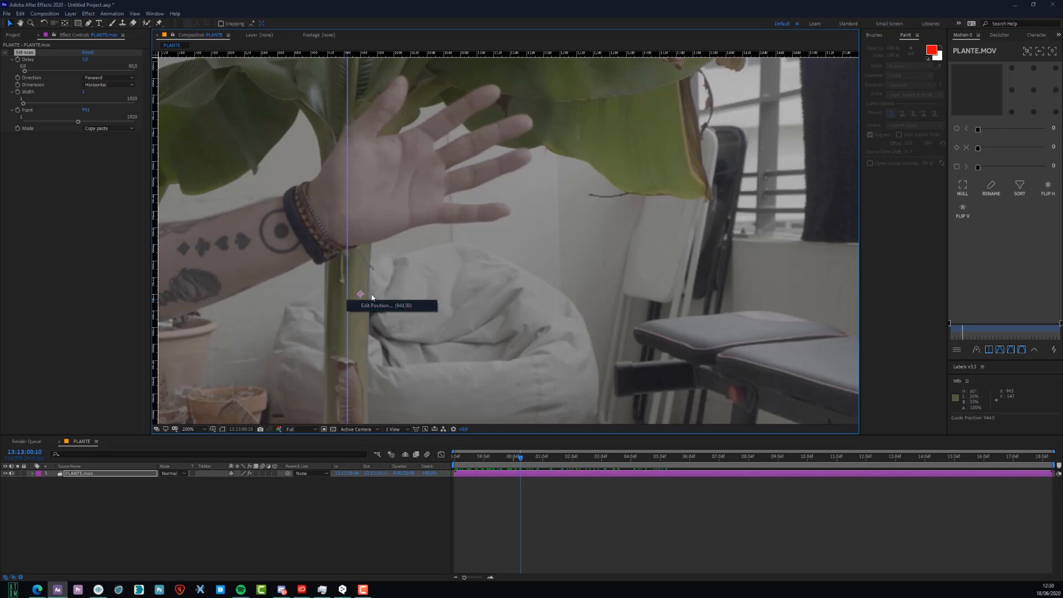
Set the Slit-scan Point to 944 to match the guide and turn the effect back on
click(84, 110)
click(84, 110)
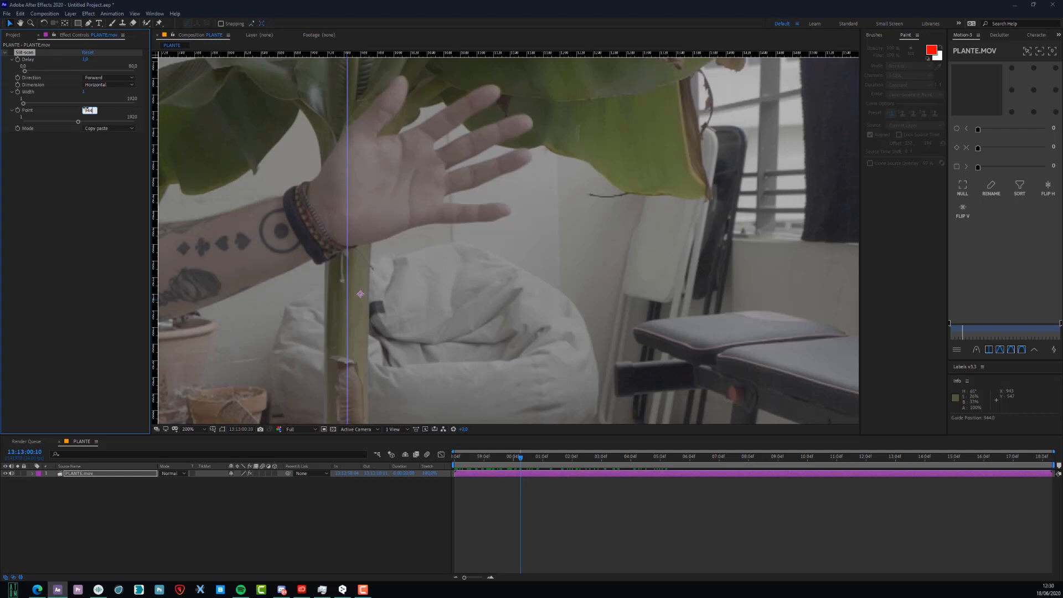
click(10, 53)
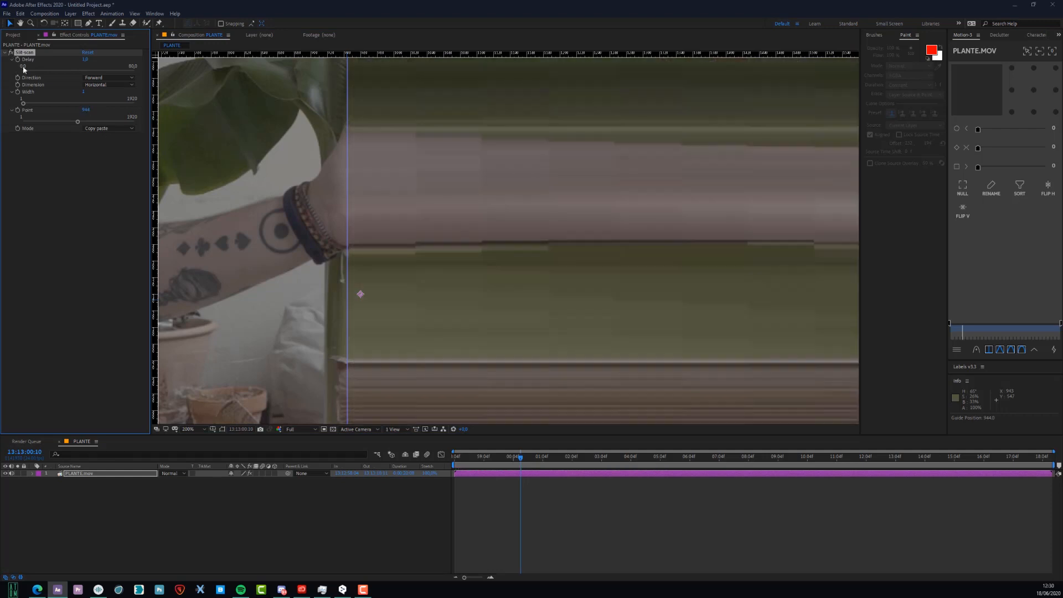
Examine the slit edge at the guide and scrub through the clip to check how the hand stretches past the trunk
scroll(314, 183, up, 1)
drag(314, 211, 460, 213)
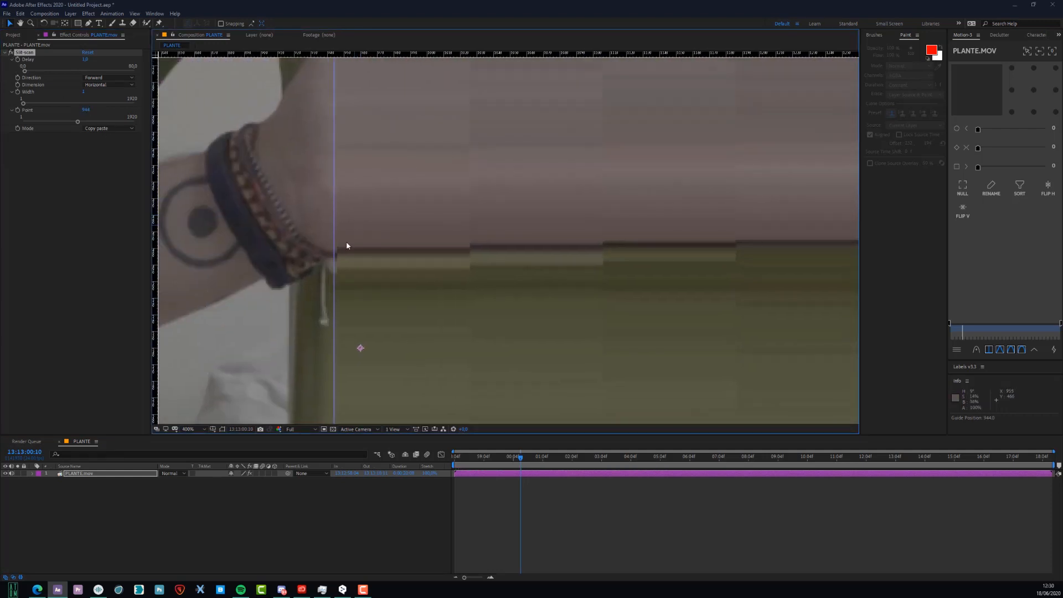
key(comma)
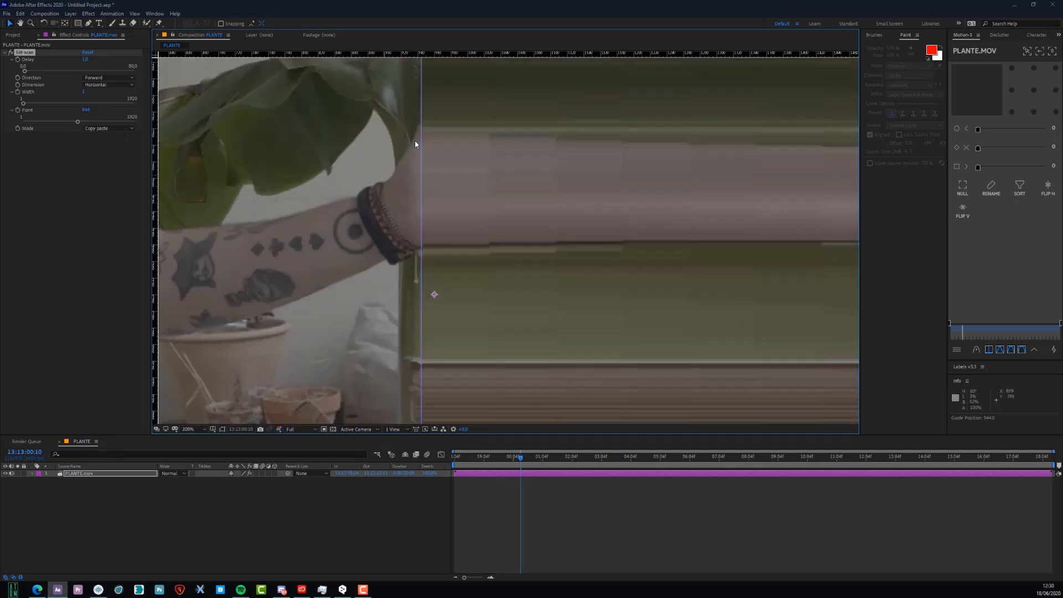
scroll(429, 158, down, 3)
click(509, 457)
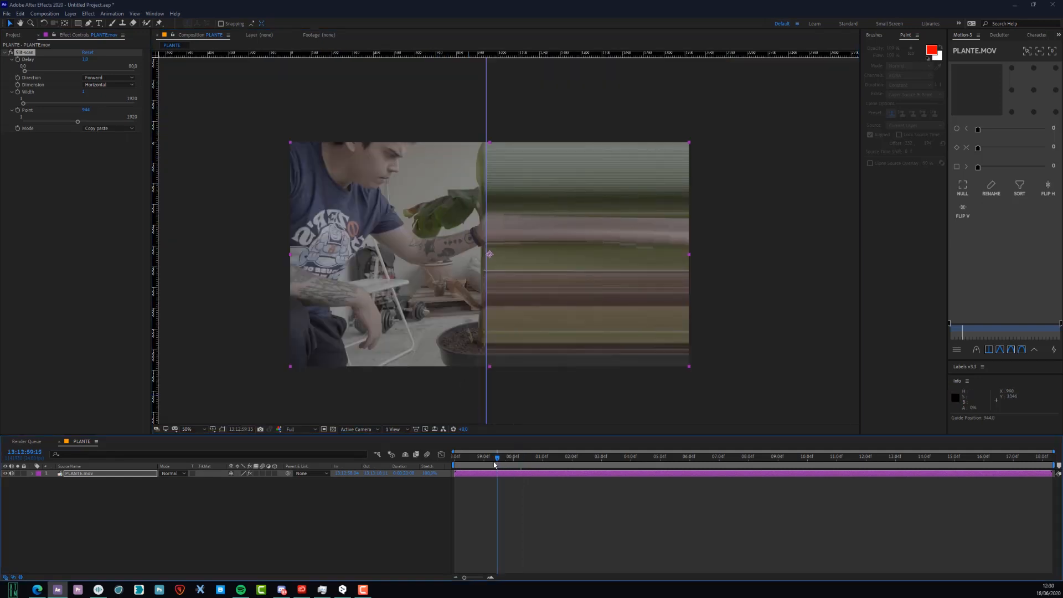
drag(508, 457, 613, 453)
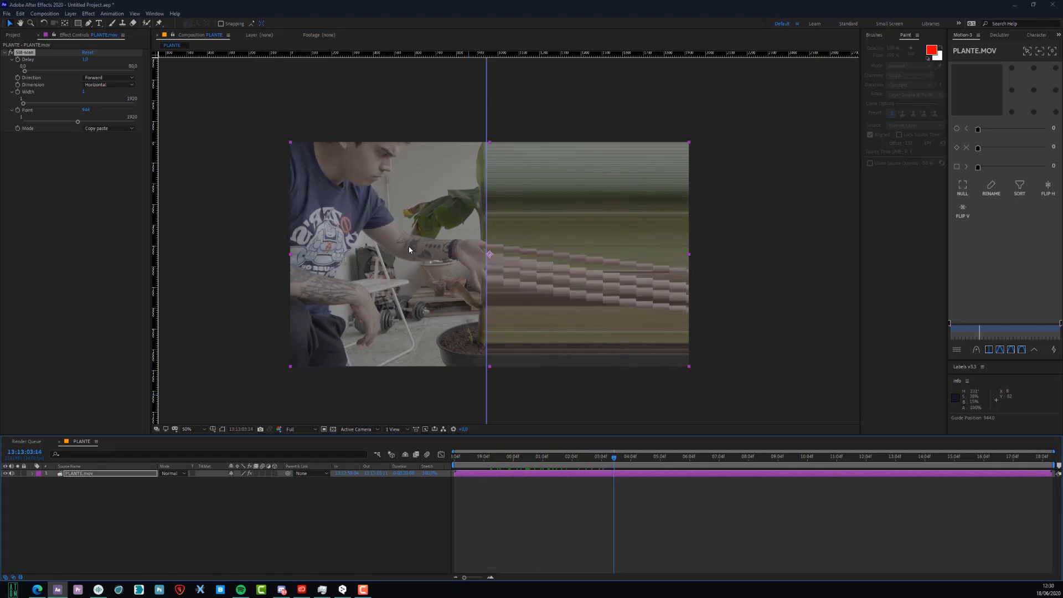
key(space)
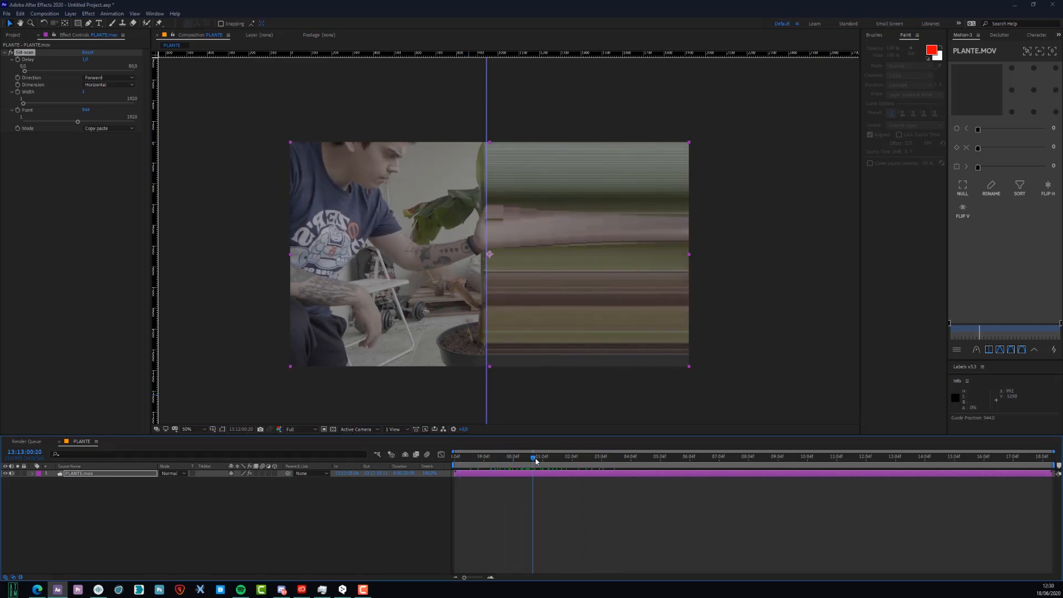
scroll(523, 268, up, 4)
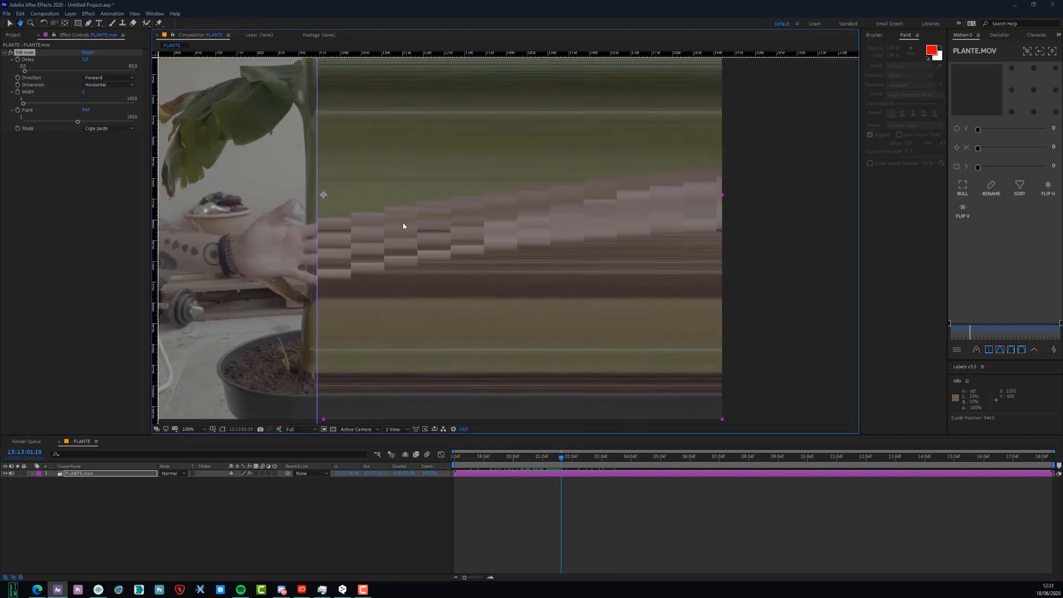
scroll(351, 247, down, 2)
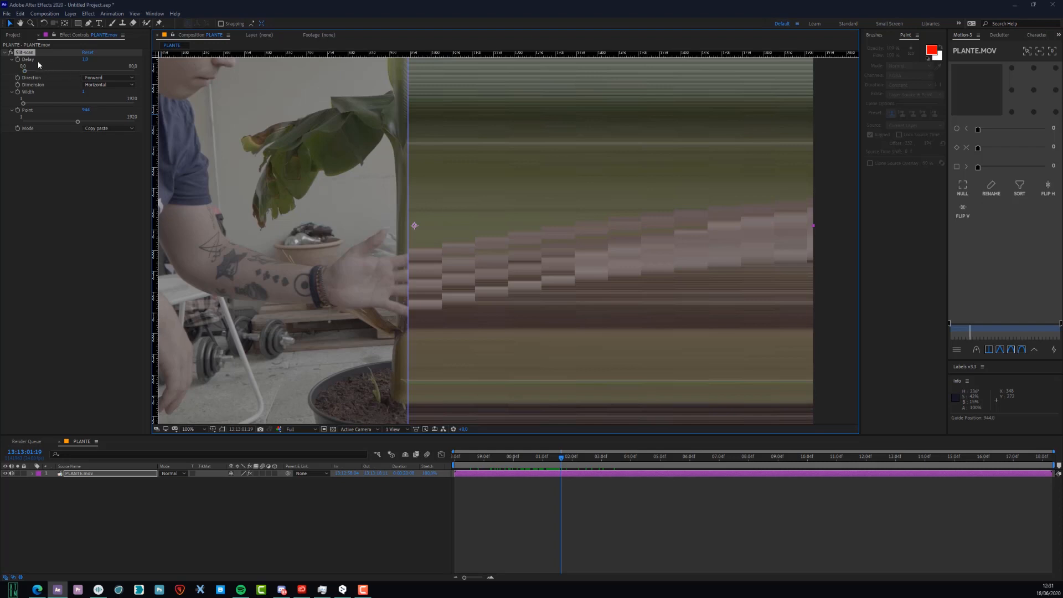
Raise the Slit-scan Delay to 10 and check the stretched hand at a later point in the clip
drag(88, 59, 117, 59)
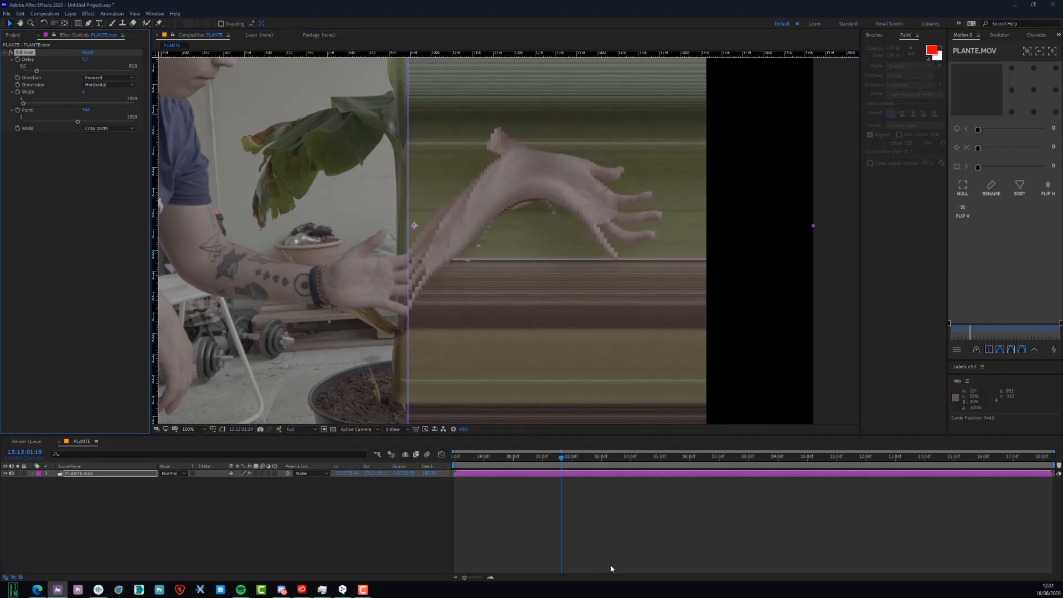
drag(518, 456, 637, 447)
click(86, 60)
text(10)
click(85, 268)
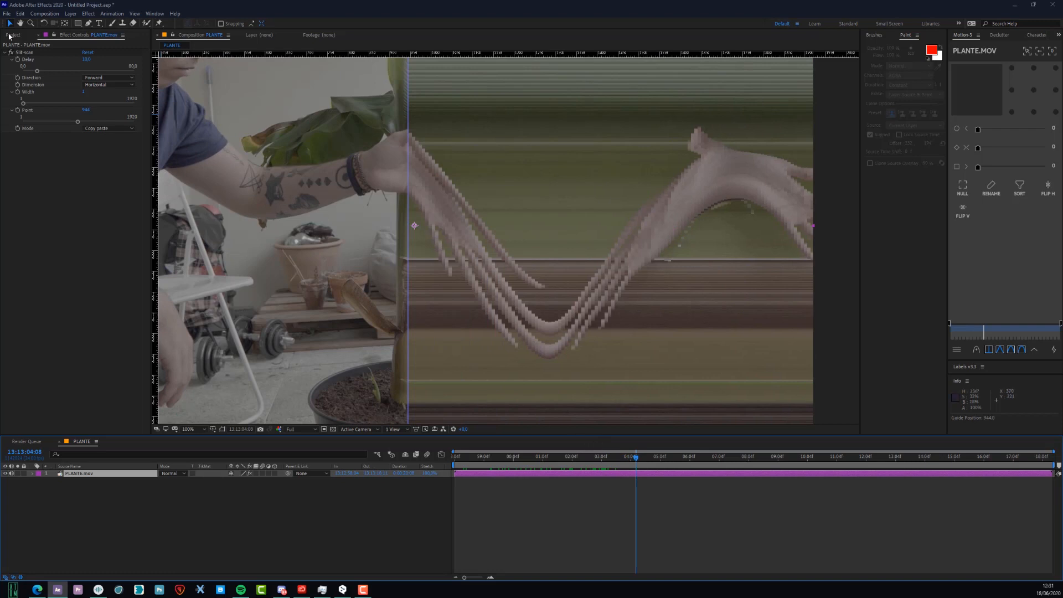
Set the composition's preview resolution to Quarter and fit the frame in the viewer to inspect it
click(12, 35)
click(299, 430)
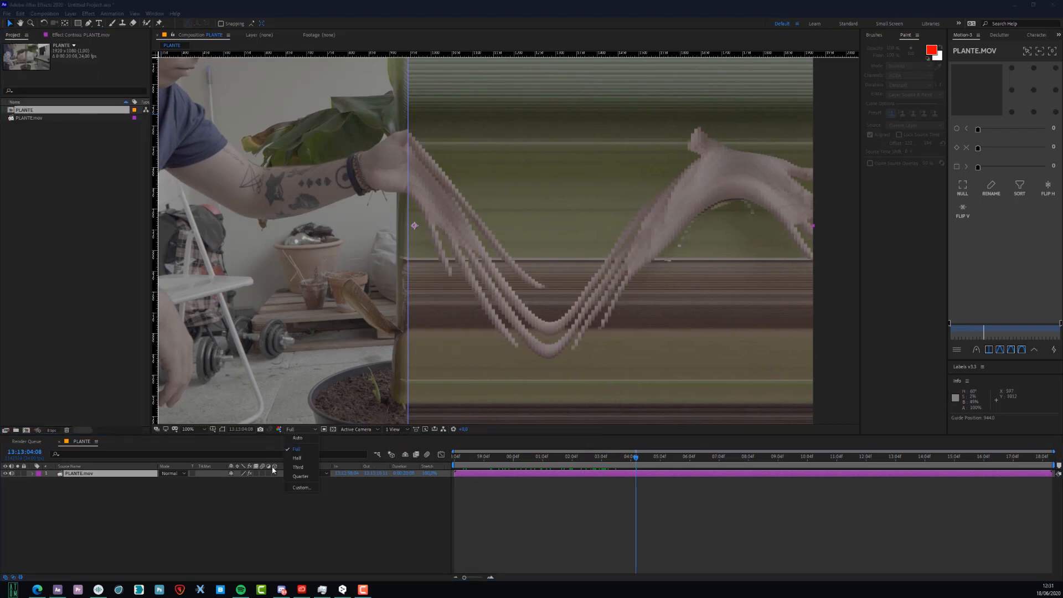
click(300, 476)
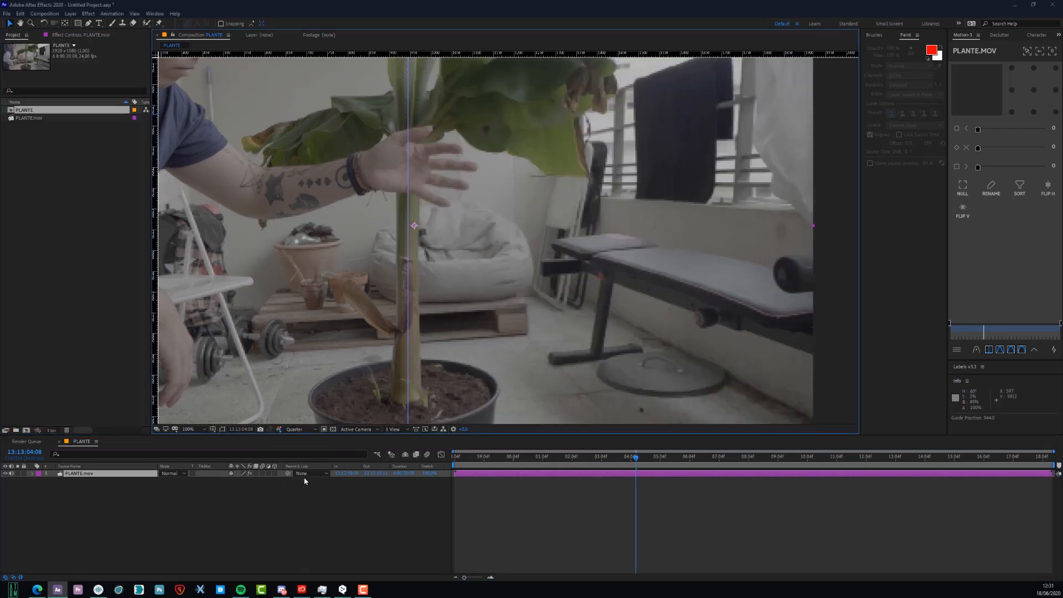
drag(416, 177, 546, 257)
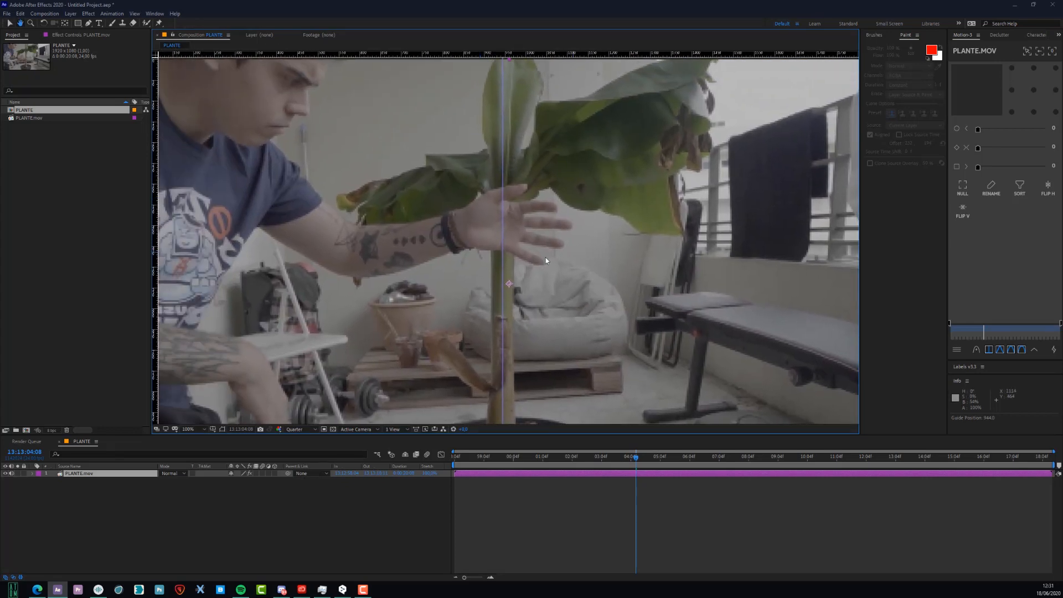
click(191, 429)
click(217, 291)
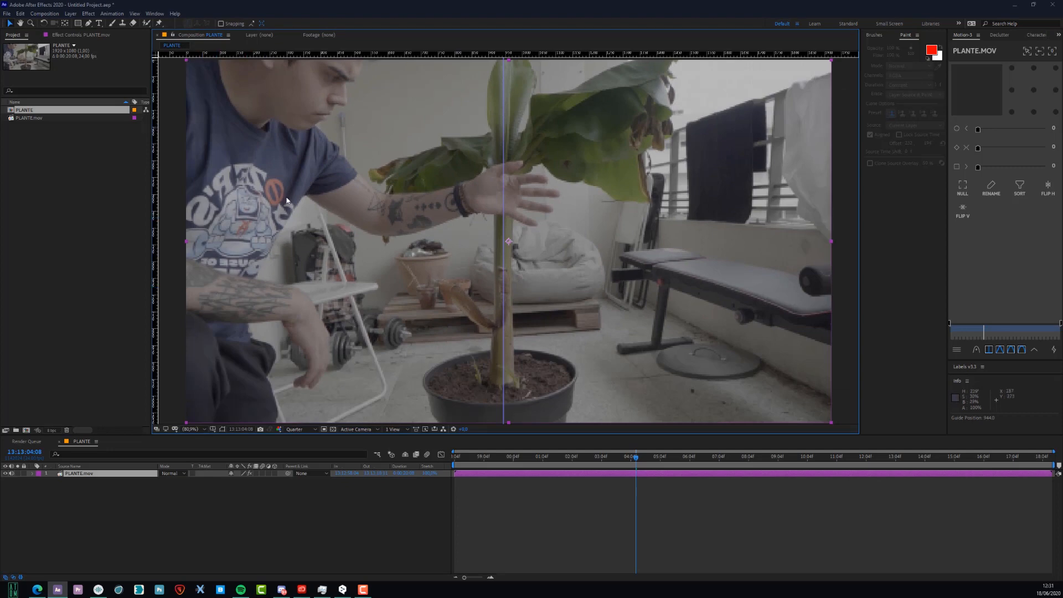
scroll(307, 186, up, 3)
scroll(449, 198, down, 5)
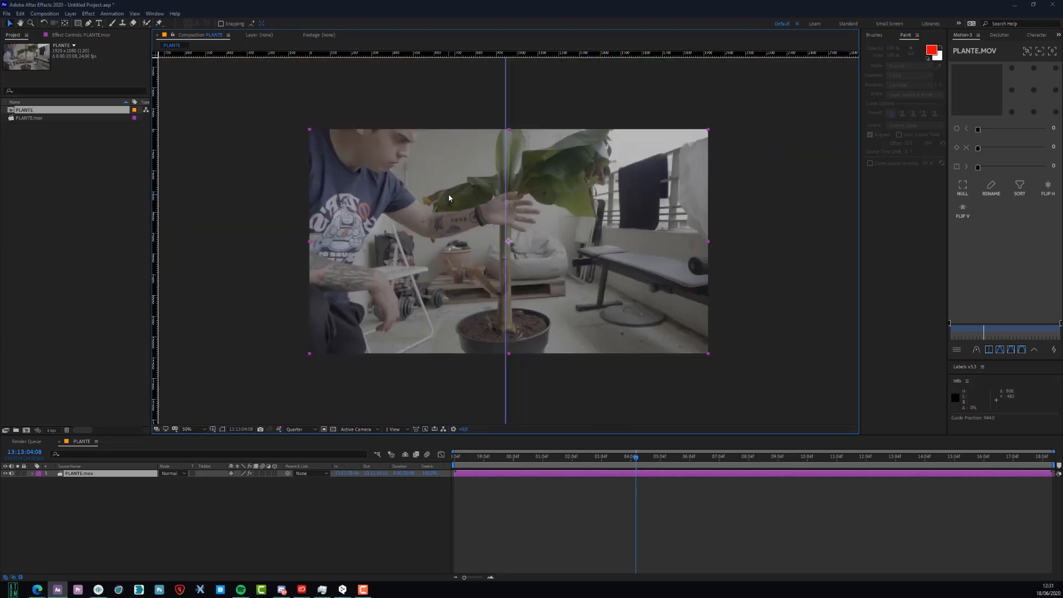
scroll(581, 161, up, 3)
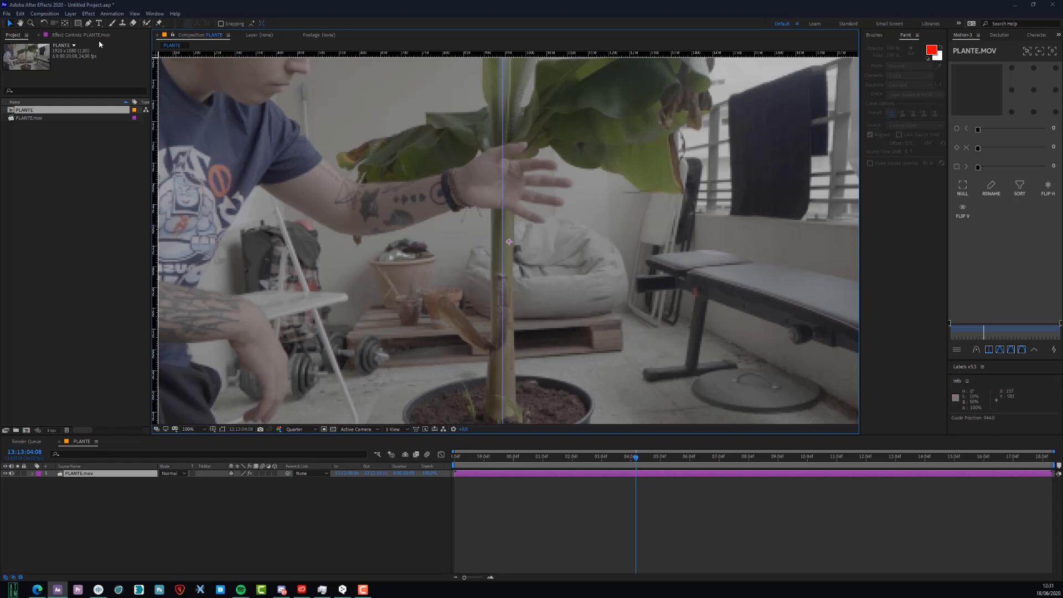
Set the Slit-scan Point to 236 on PLANTE.mov to match the guide at Quarter resolution
click(75, 35)
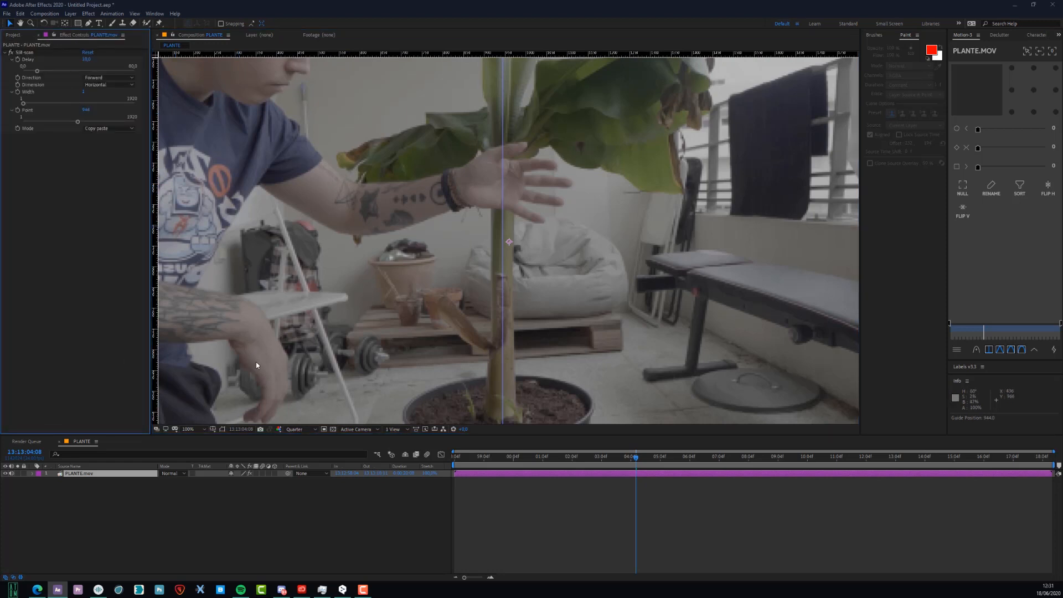
scroll(306, 203, down, 1)
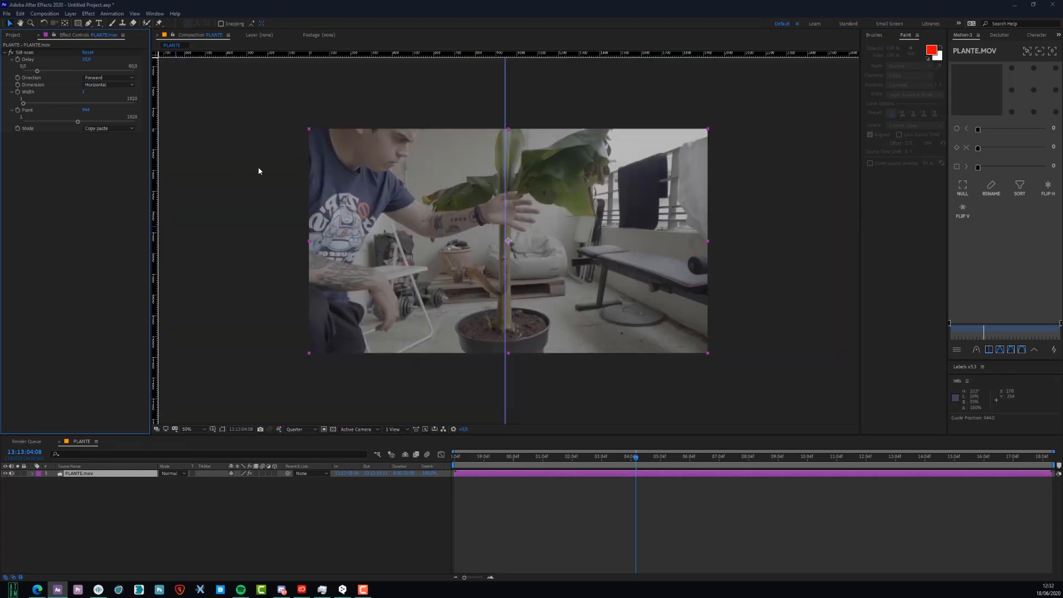
scroll(700, 218, up, 1)
scroll(700, 214, down, 1)
scroll(699, 215, up, 1)
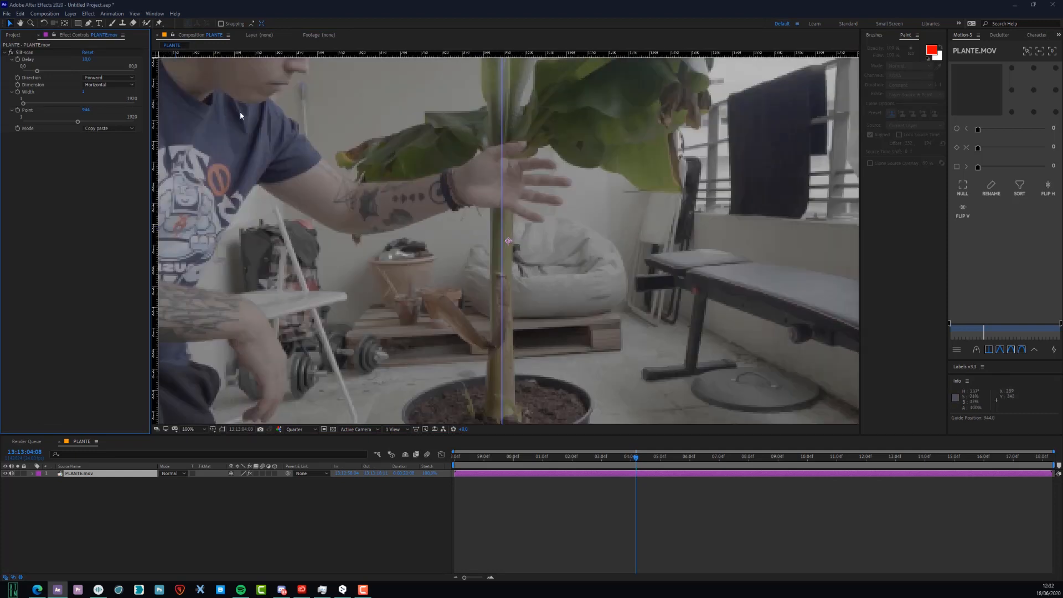
click(86, 109)
key(Return)
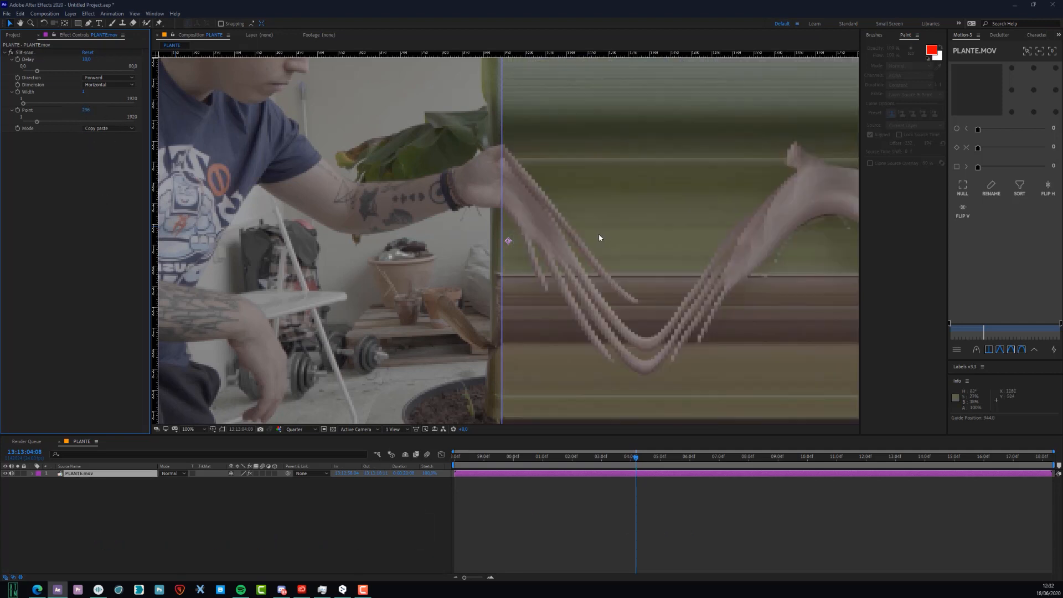
Inspect the stretched hand past the trunk and scrub from about 13:13:04:22 back to 13:13:01:07
key(period)
key(comma)
key(comma)
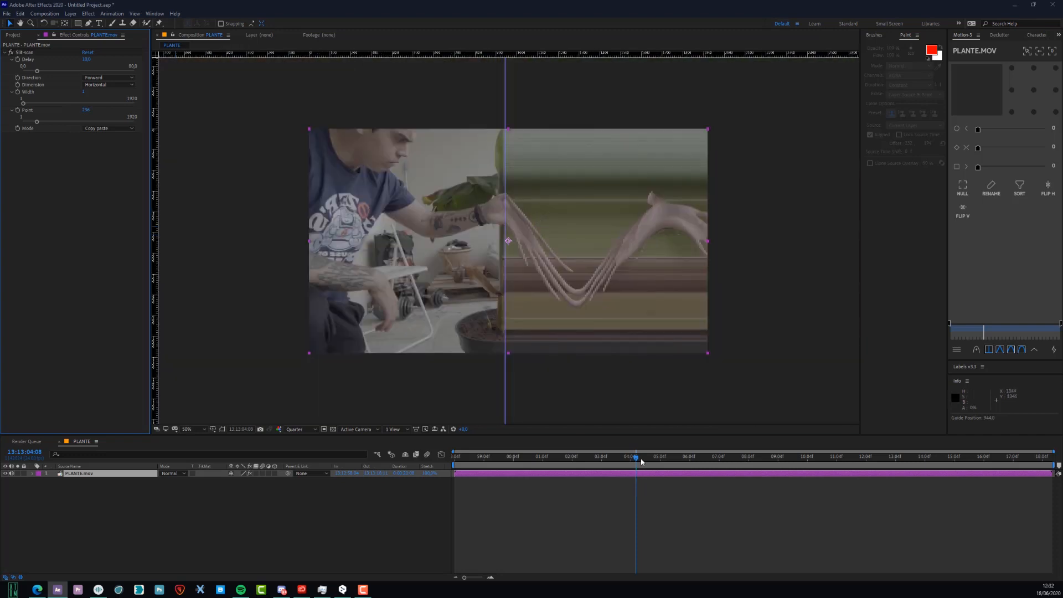
mouse_move(640, 461)
mouse_down()
mouse_move(505, 461)
mouse_move(750, 462)
mouse_move(653, 462)
mouse_up()
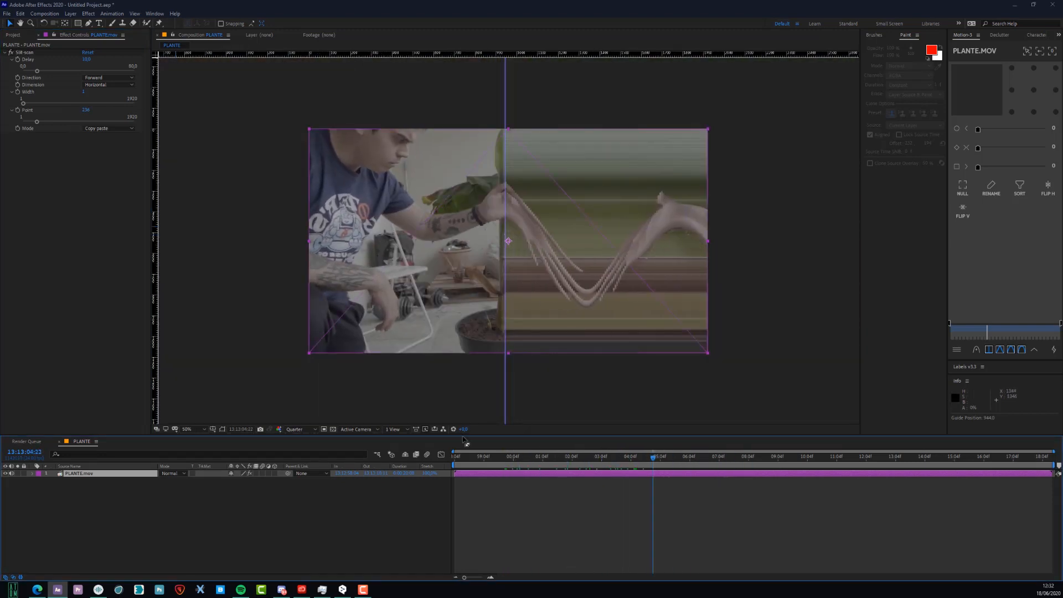
click(300, 429)
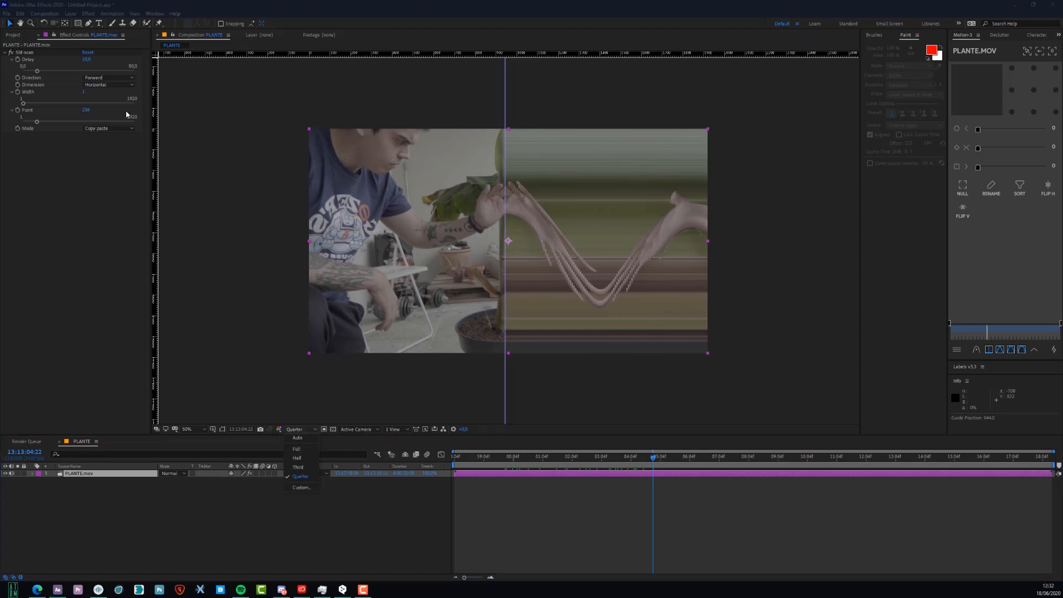
click(500, 193)
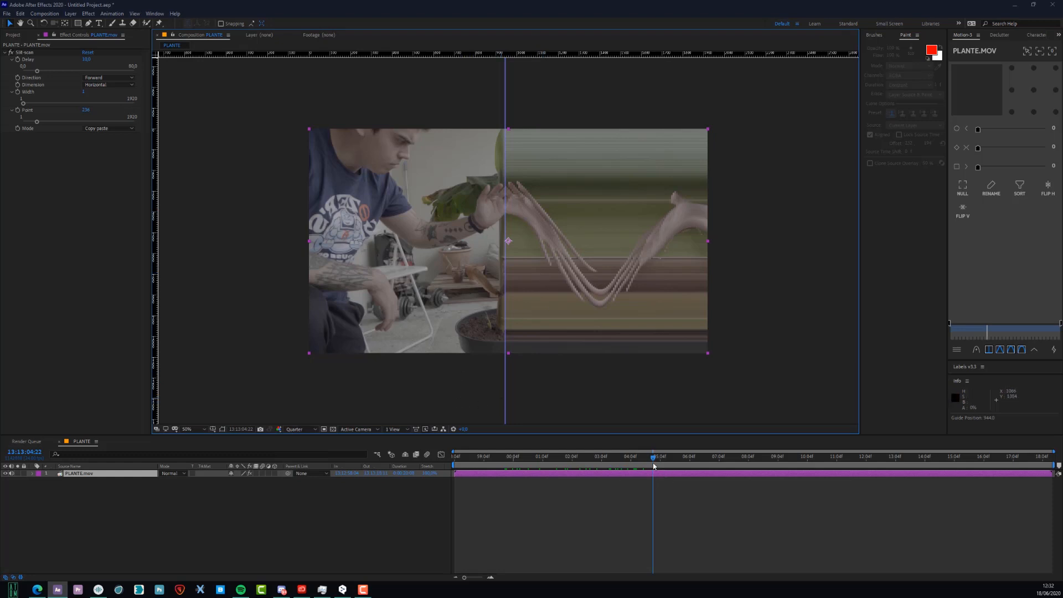
drag(654, 465, 546, 446)
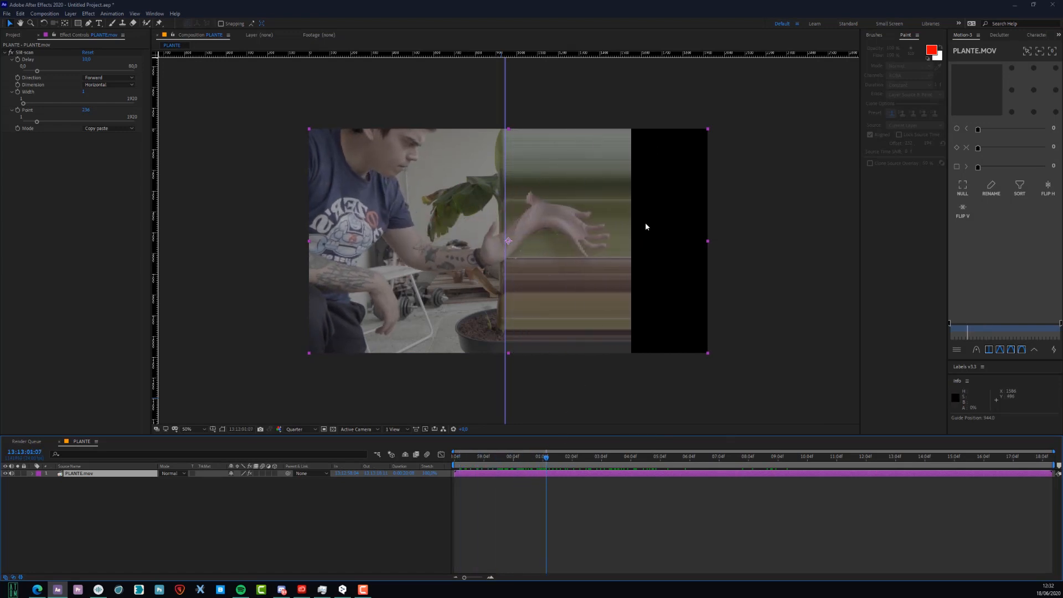
Duplicate the PLANTE.mov layer, remove Slit-scan from the lower copy, and check the composite at 13:13:06:13
key(ctrl+d)
click(71, 480)
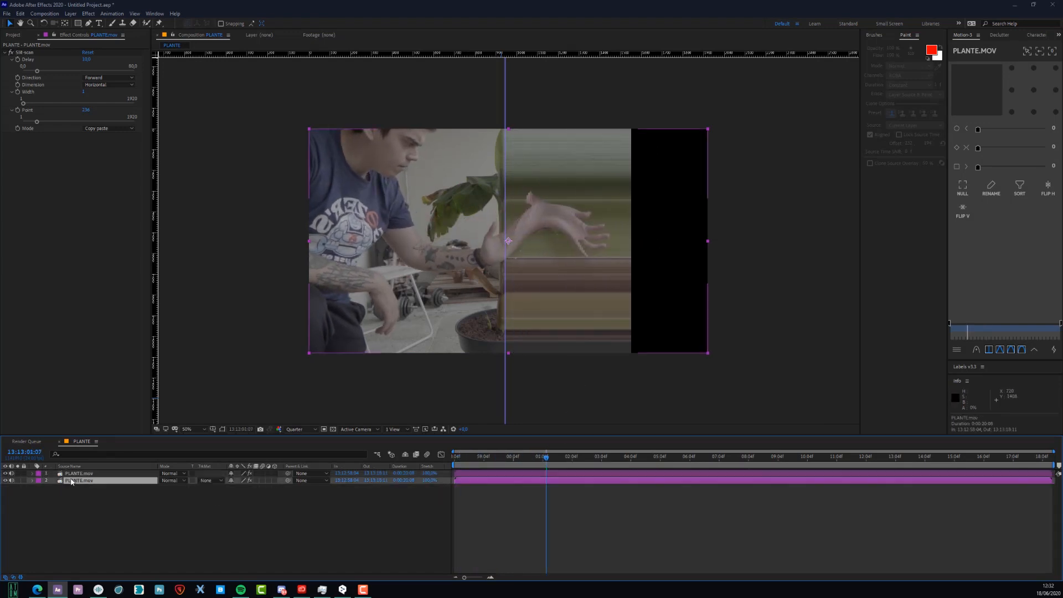
click(28, 53)
key(Delete)
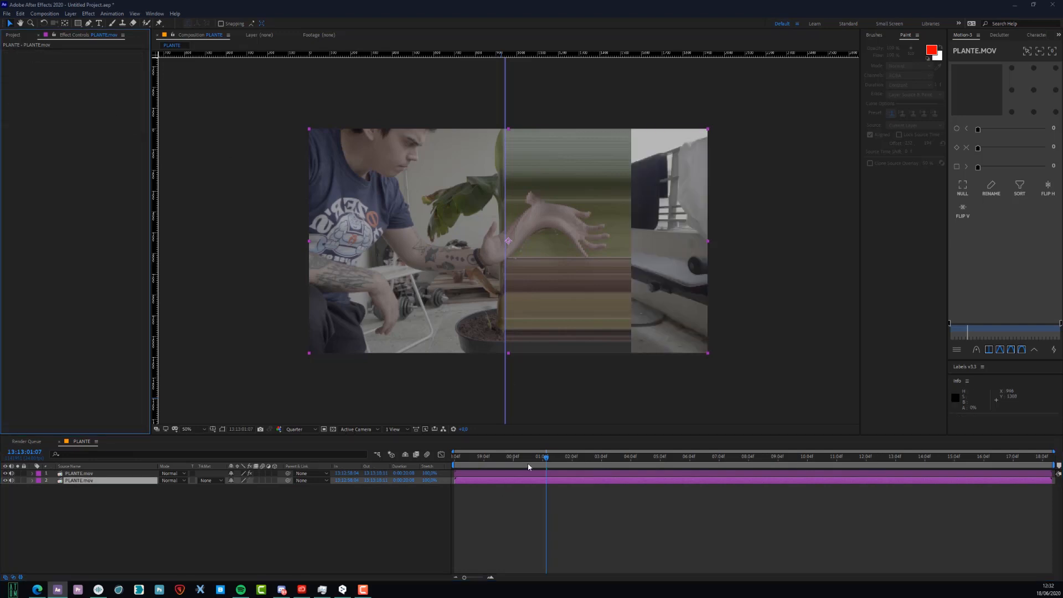
drag(528, 464, 701, 443)
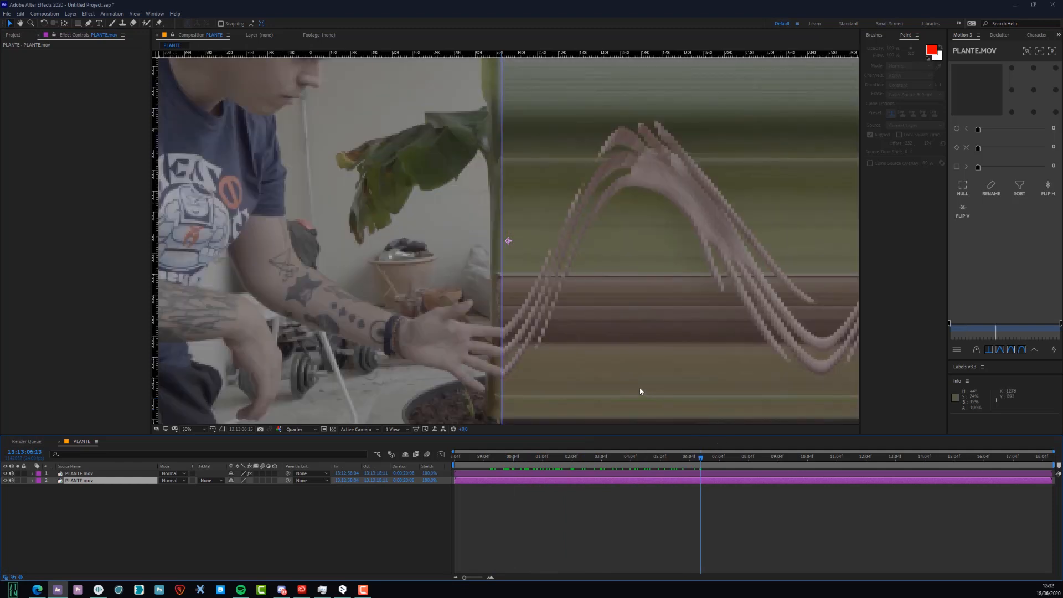
Set the Slit-scan Direction to Backward on the upper PLANTE.mov layer and check the result back to the clip's start
click(79, 474)
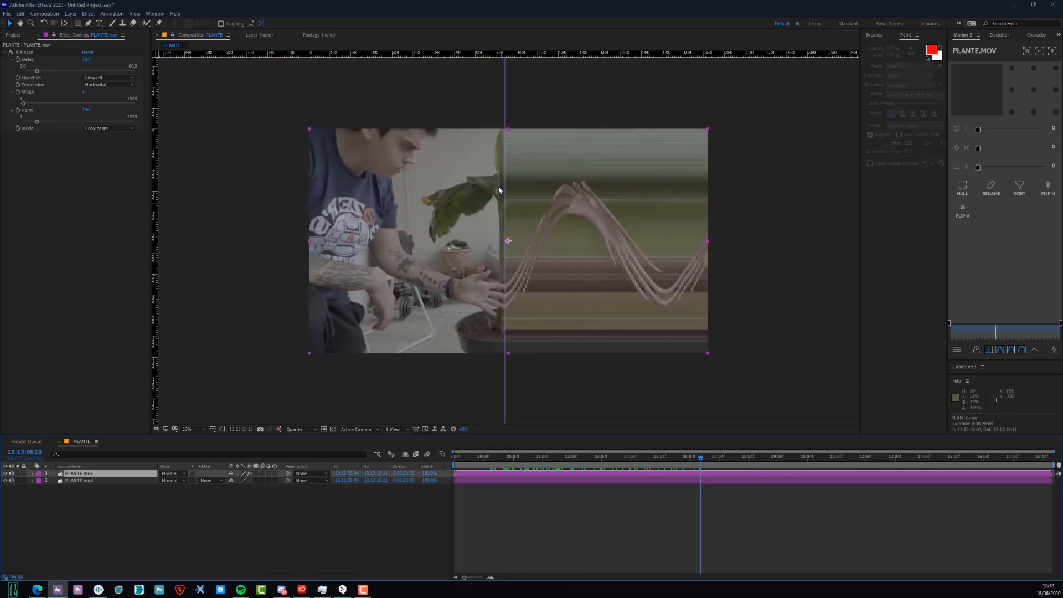
click(93, 79)
click(93, 79)
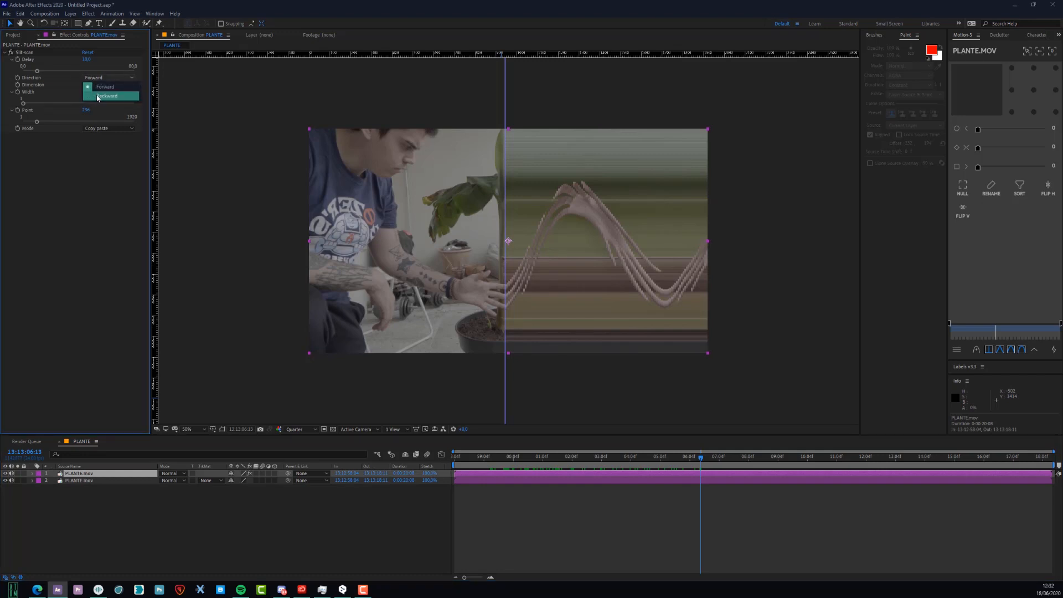
click(107, 96)
scroll(513, 252, up, 2)
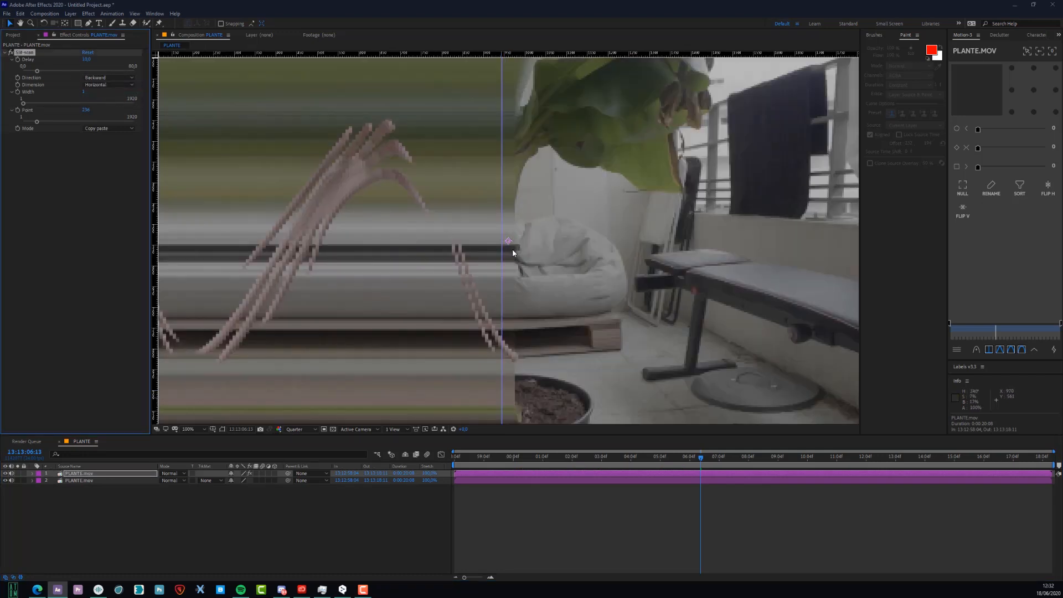
scroll(513, 253, down, 2)
click(627, 456)
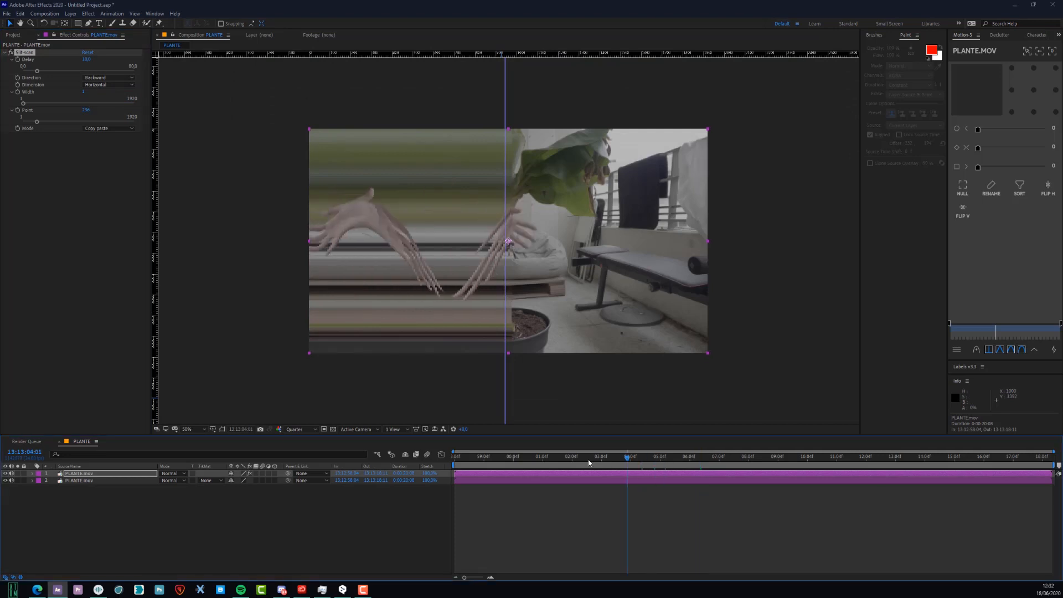
drag(656, 455, 154, 336)
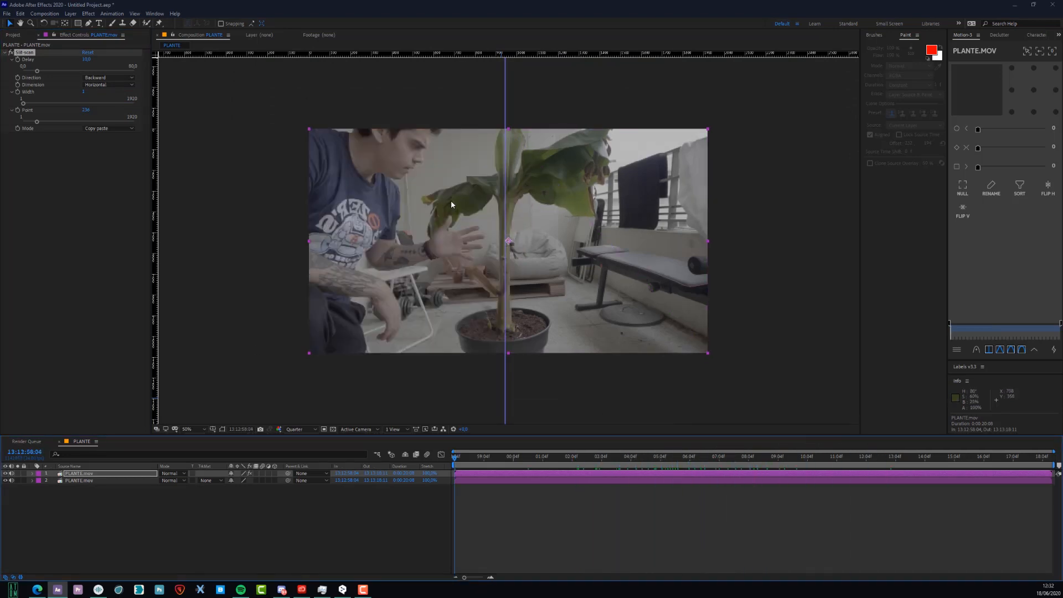